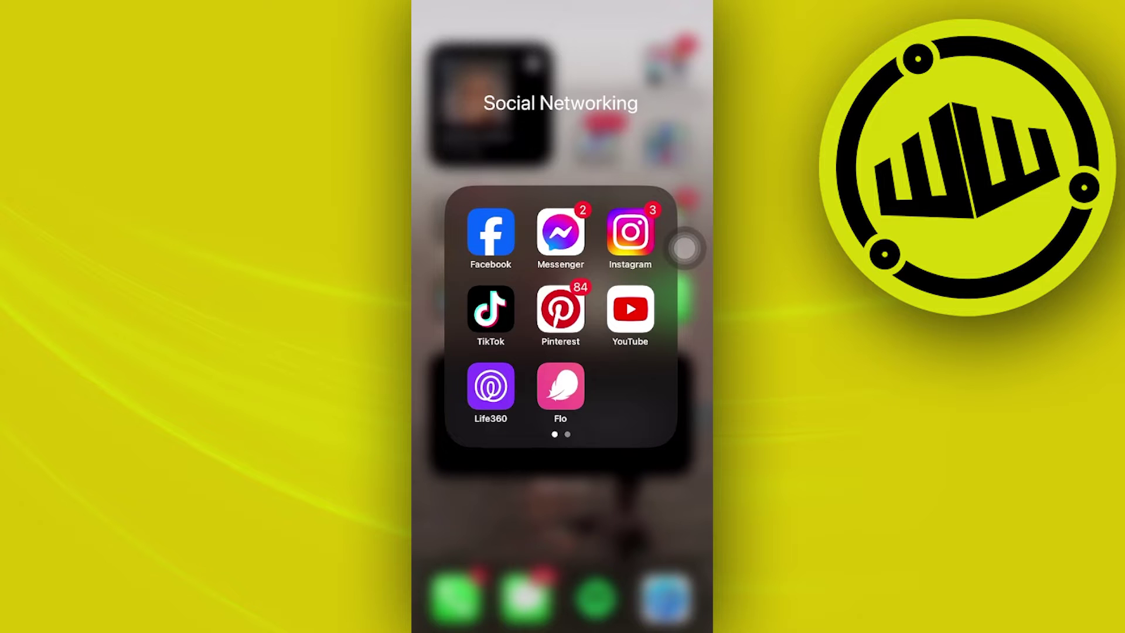
Launch Messenger, turn on Active status in Settings, and return to Chats
{"action": "mouse_move", "coordinate": [686, 249]}
{"action": "left_mouse_down"}
{"action": "mouse_move", "coordinate": [638, 297]}
{"action": "mouse_move", "coordinate": [686, 237]}
{"action": "left_mouse_up"}
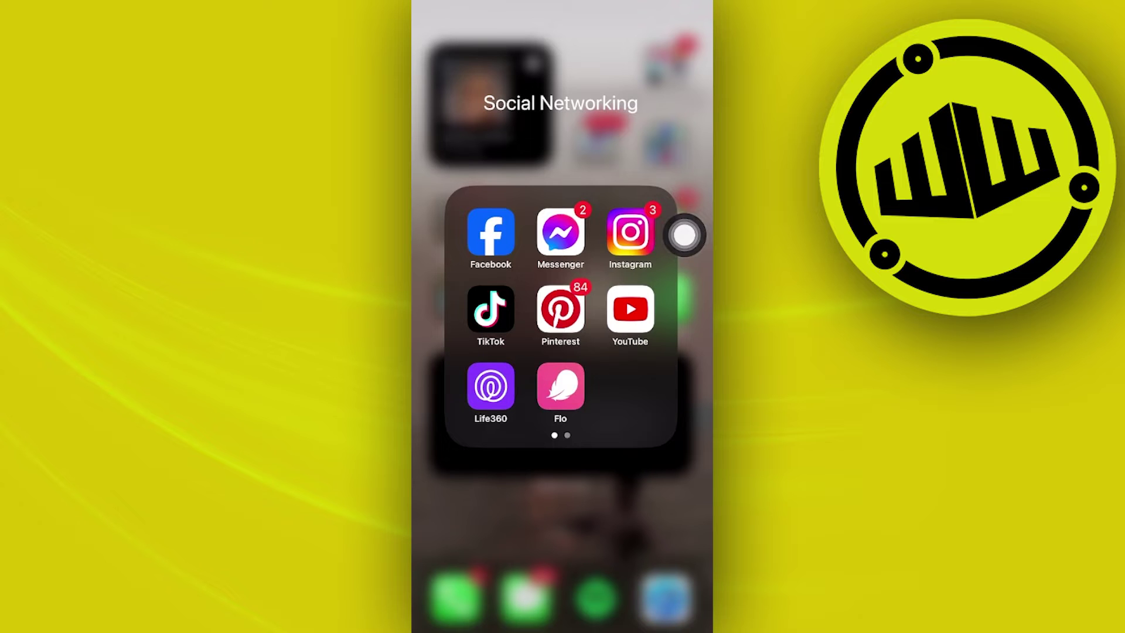
{"action": "left_click", "coordinate": [560, 232]}
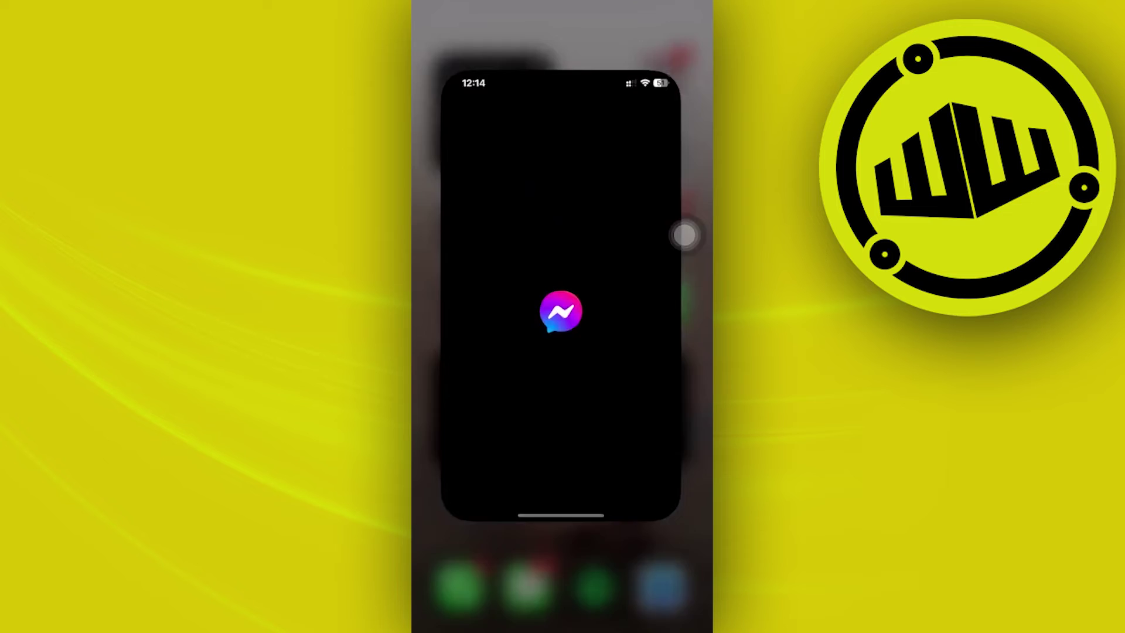
{"action": "mouse_move", "coordinate": [668, 274]}
{"action": "left_mouse_down"}
{"action": "mouse_move", "coordinate": [442, 75]}
{"action": "mouse_move", "coordinate": [438, 119]}
{"action": "left_mouse_up"}
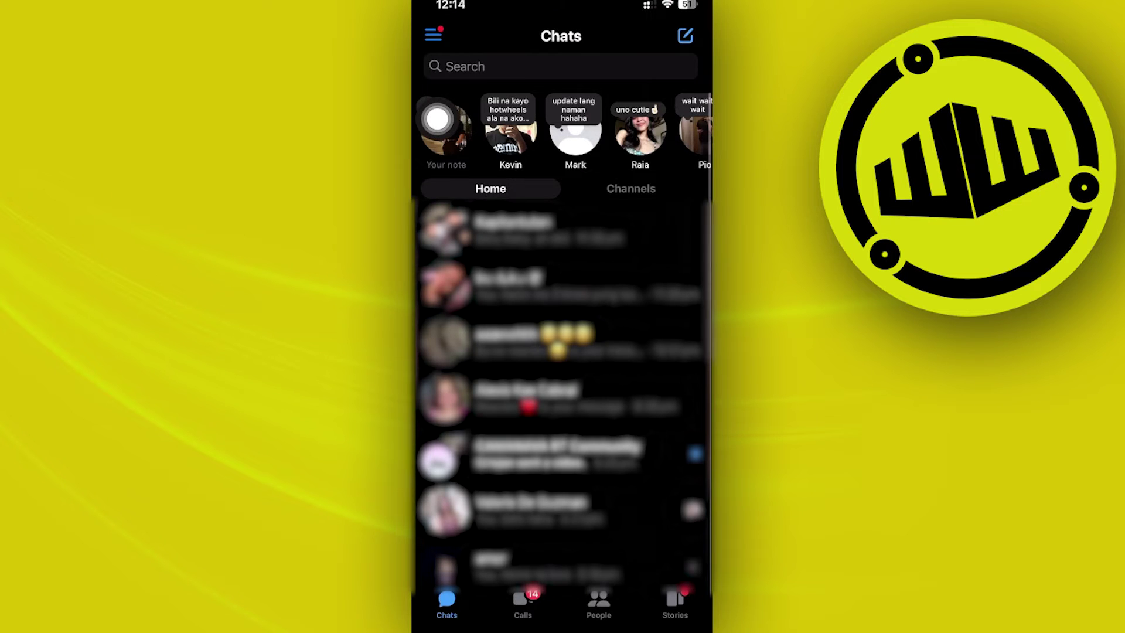
{"action": "left_click", "coordinate": [433, 36]}
{"action": "left_click", "coordinate": [642, 33]}
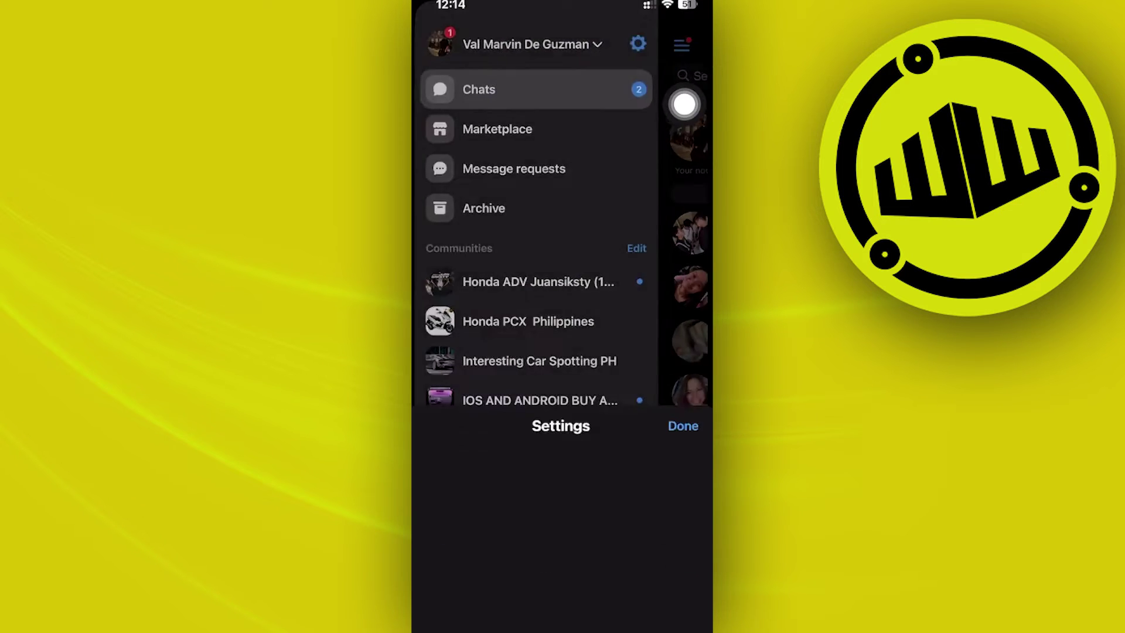
{"action": "left_click", "coordinate": [661, 305]}
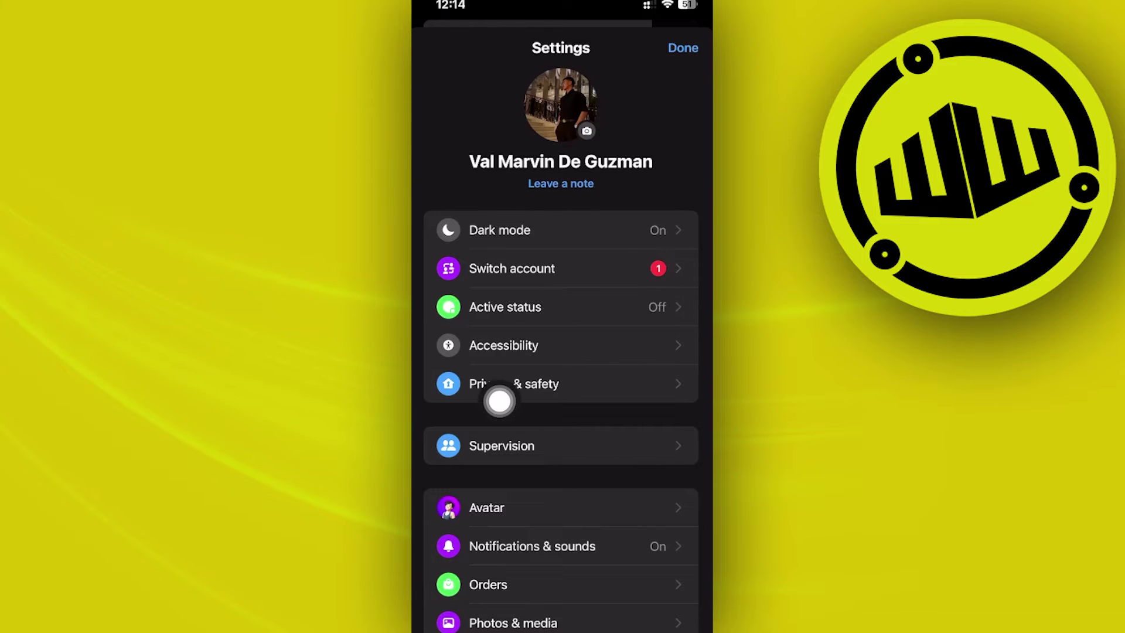
{"action": "left_click", "coordinate": [664, 105]}
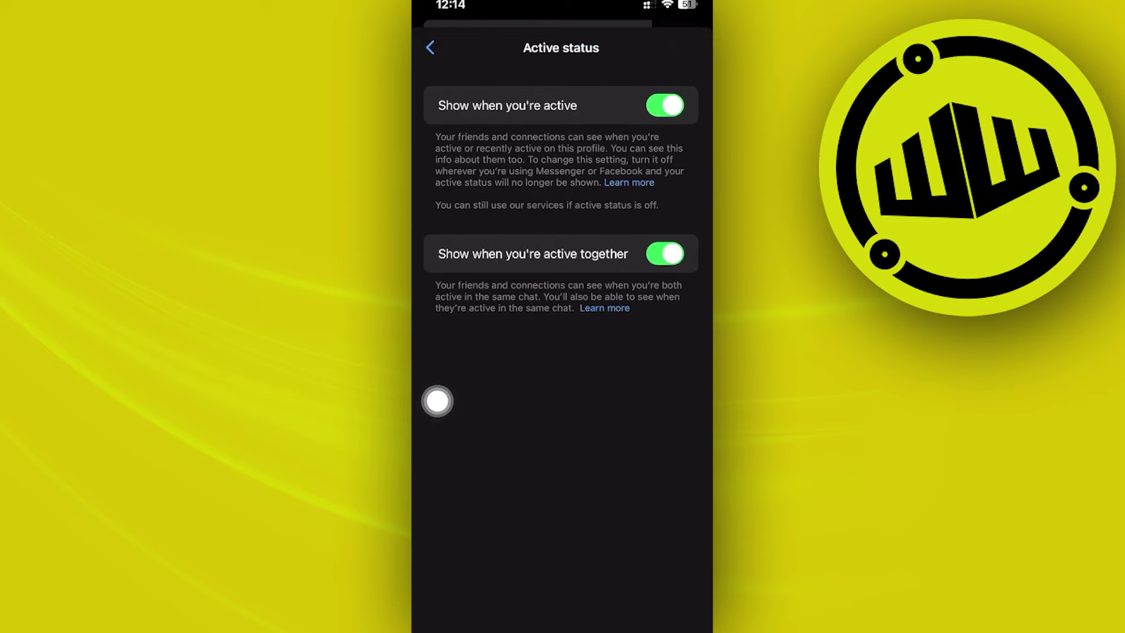
{"action": "left_click_drag", "start_coordinate": [561, 132], "coordinate": [561, 528]}
{"action": "left_click", "coordinate": [477, 88]}
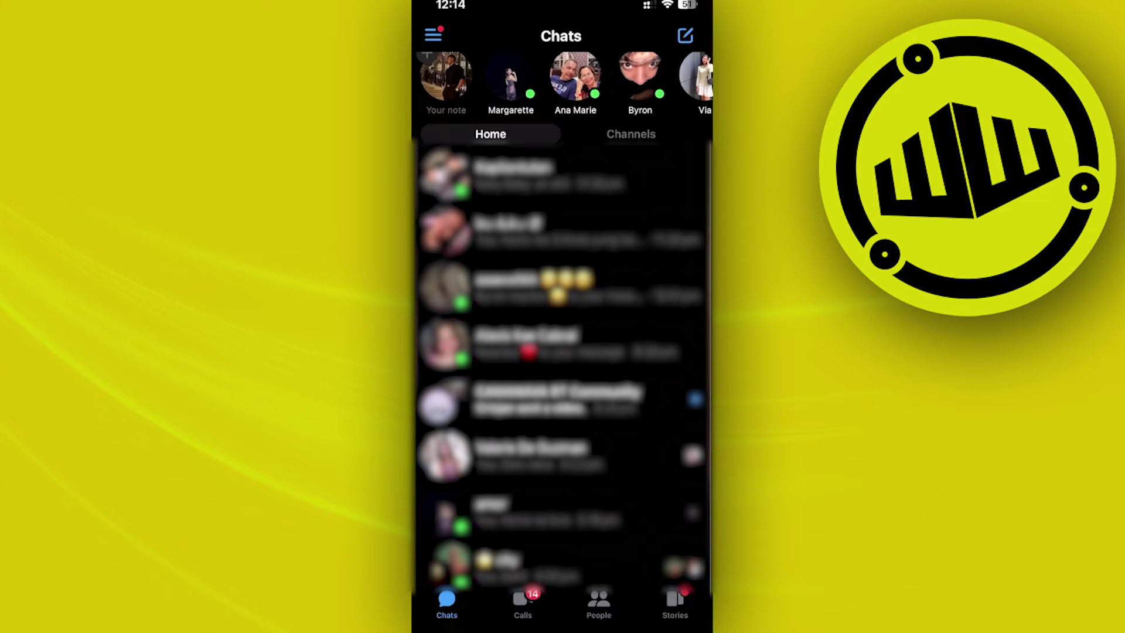
{"action": "scroll", "coordinate": [561, 352], "scroll_direction": "down", "scroll_amount": 1}
{"action": "scroll", "coordinate": [560, 351], "scroll_direction": "up", "scroll_amount": 2}
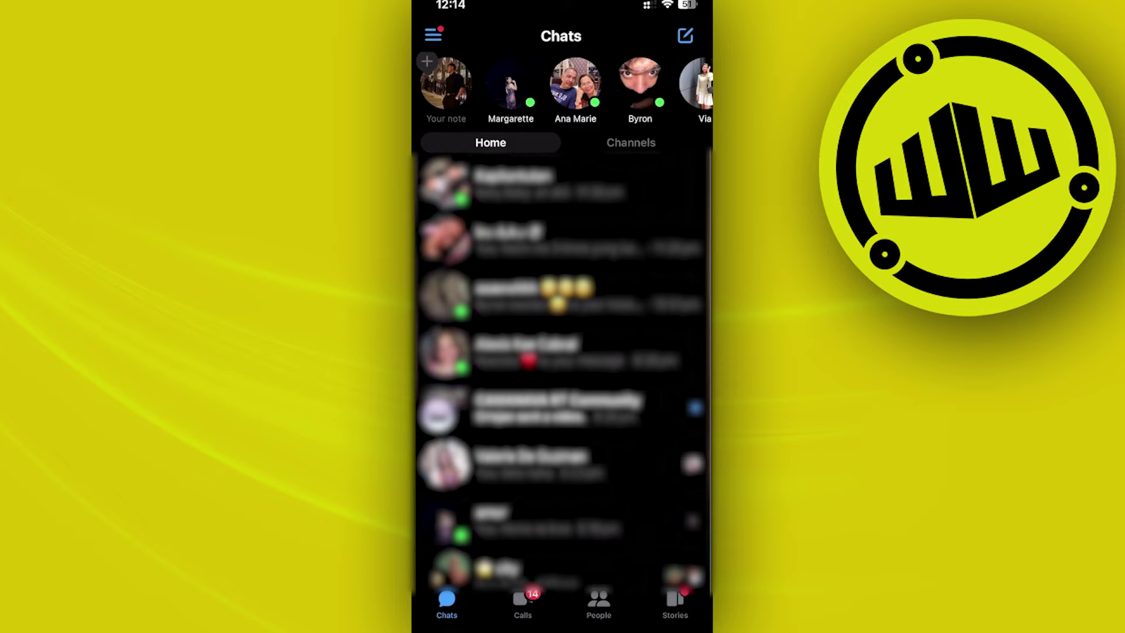
{"action": "scroll", "coordinate": [561, 352], "scroll_direction": "down", "scroll_amount": 1}
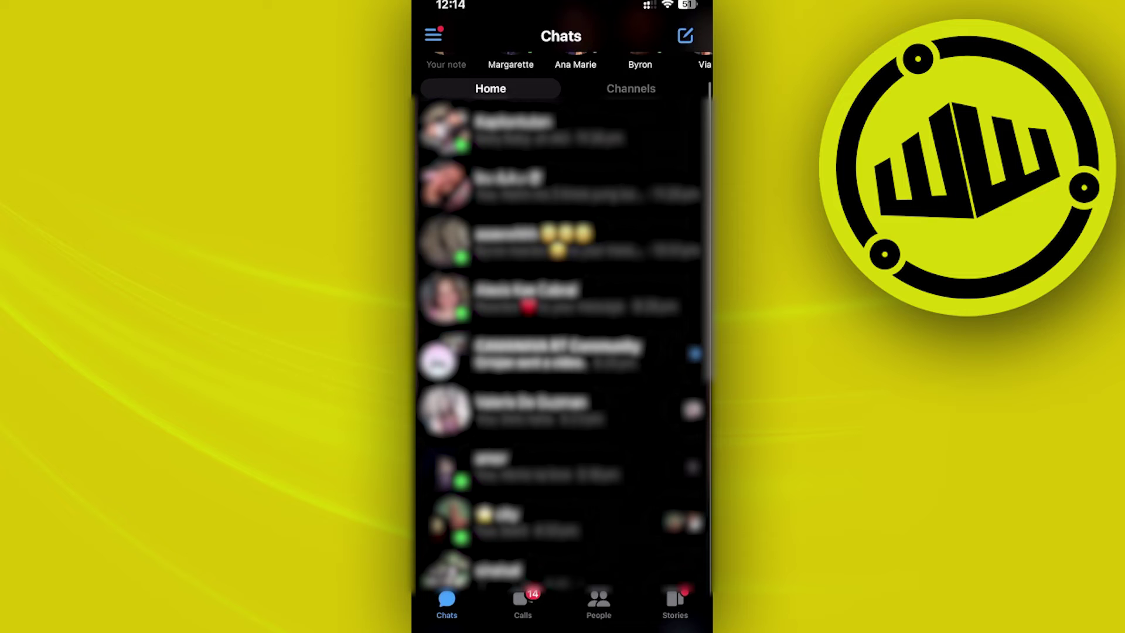
{"action": "scroll", "coordinate": [561, 352], "scroll_direction": "down", "scroll_amount": 1}
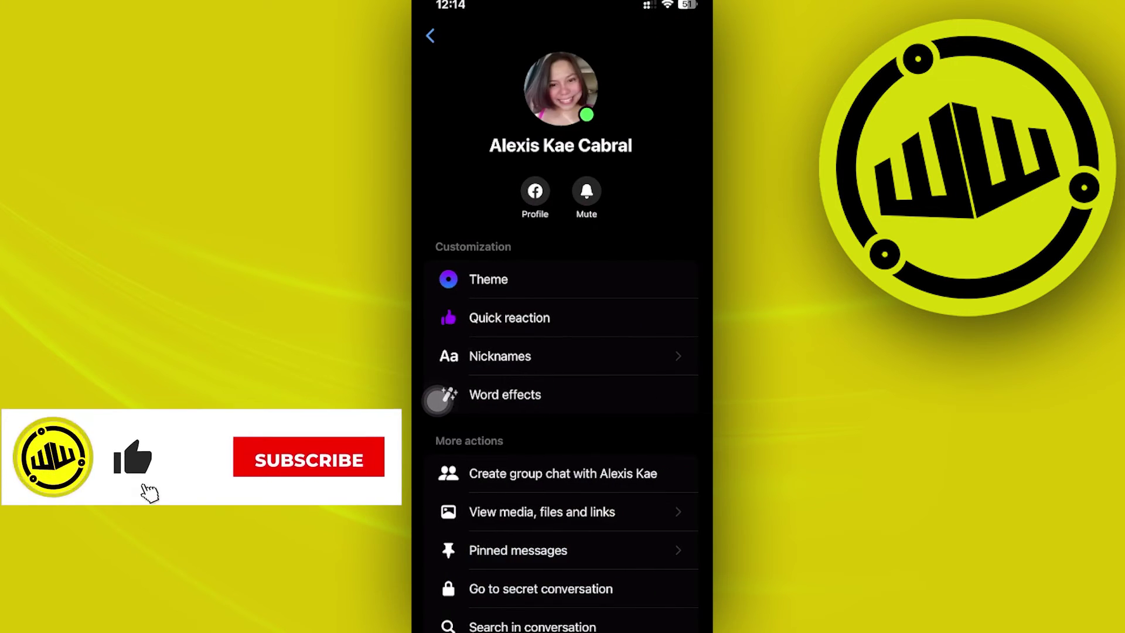
{"action": "scroll", "coordinate": [562, 351], "scroll_direction": "down", "scroll_amount": 3}
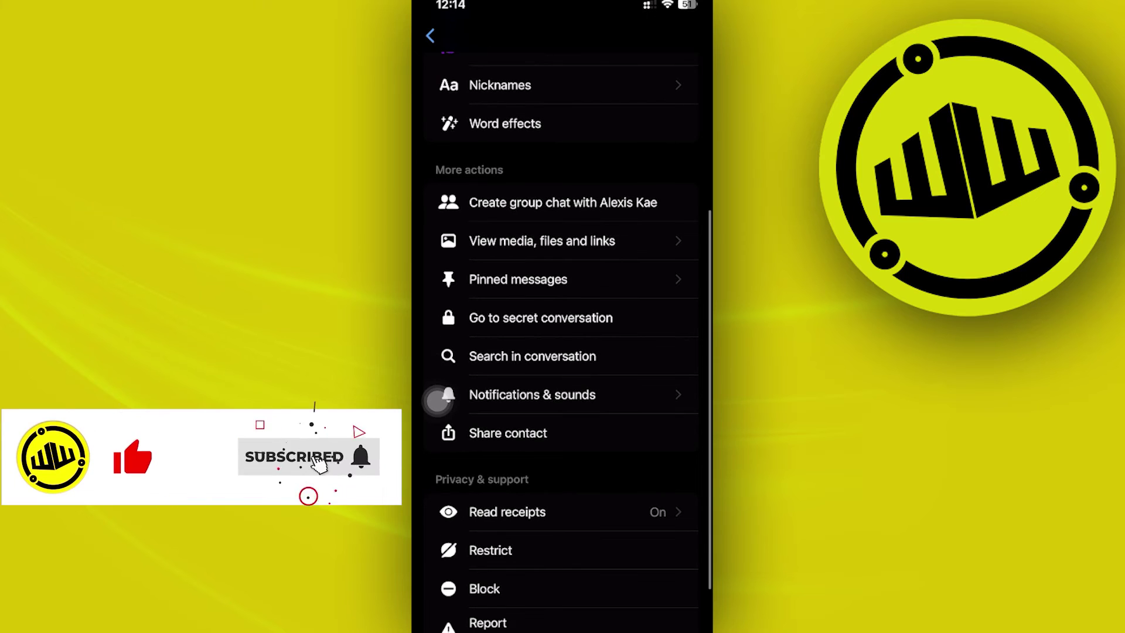
{"action": "scroll", "coordinate": [436, 294], "scroll_direction": "down", "scroll_amount": 2}
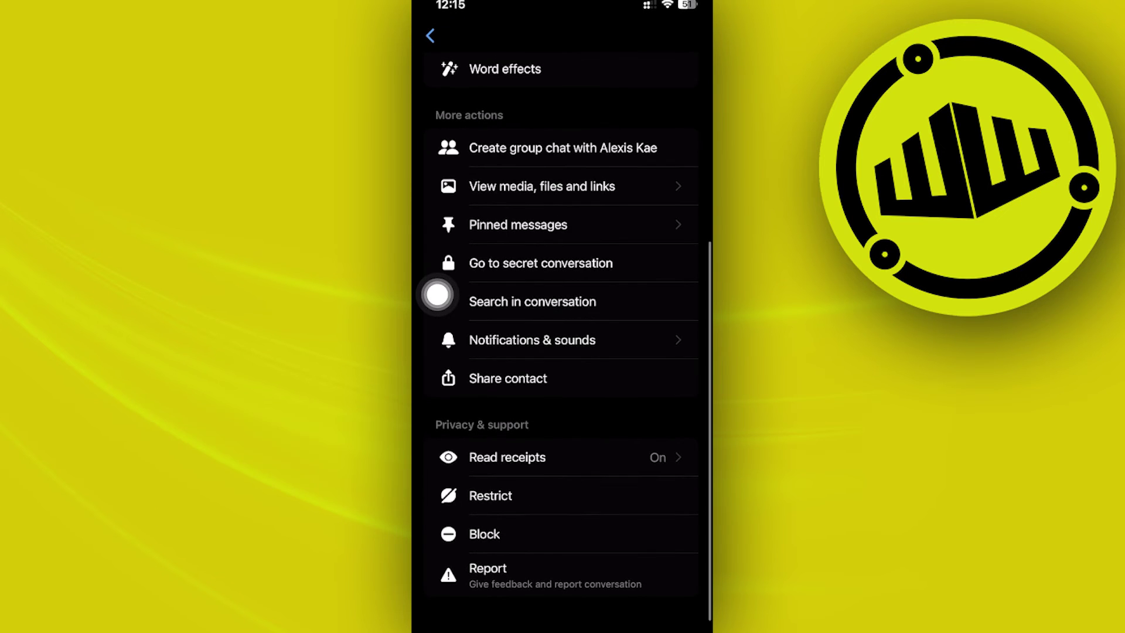
{"action": "left_click", "coordinate": [490, 487]}
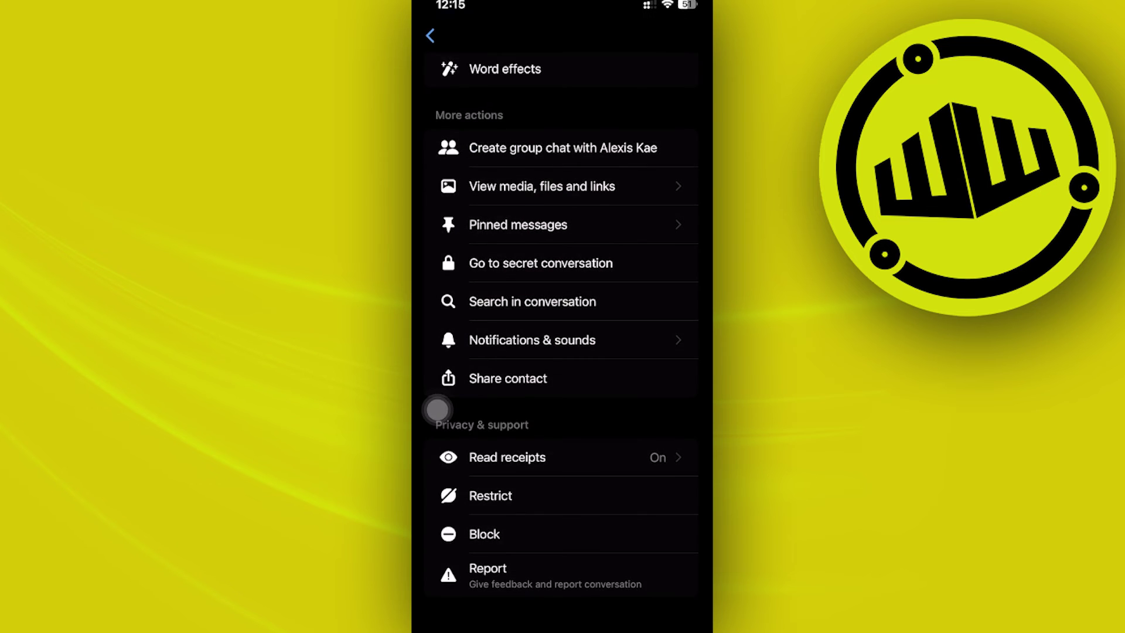
{"action": "left_click", "coordinate": [560, 444]}
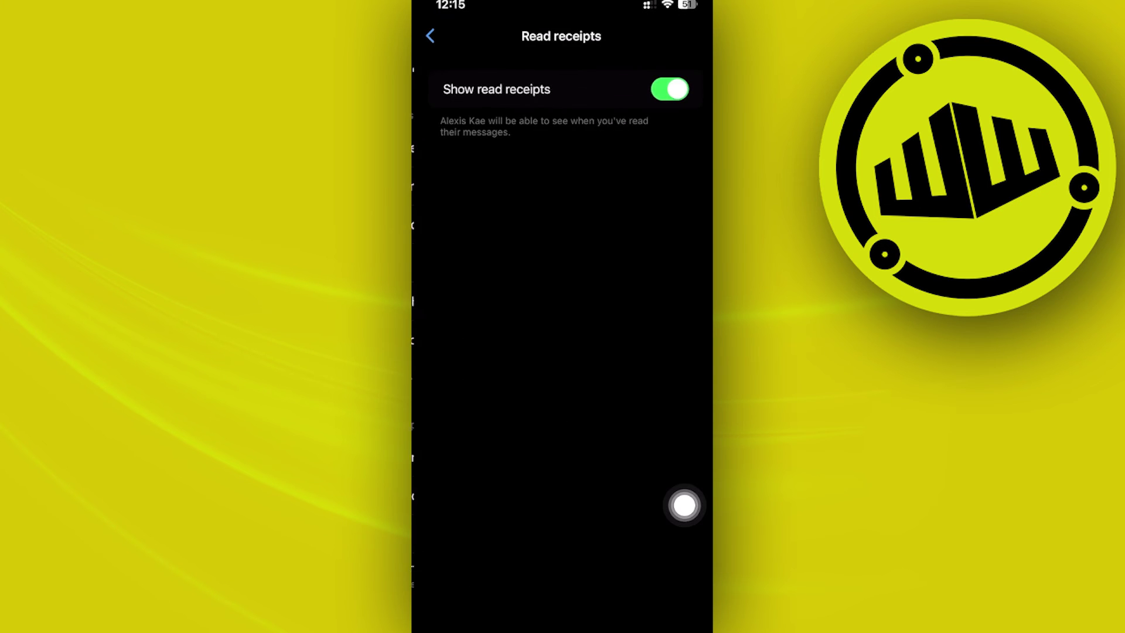
{"action": "left_click", "coordinate": [665, 89]}
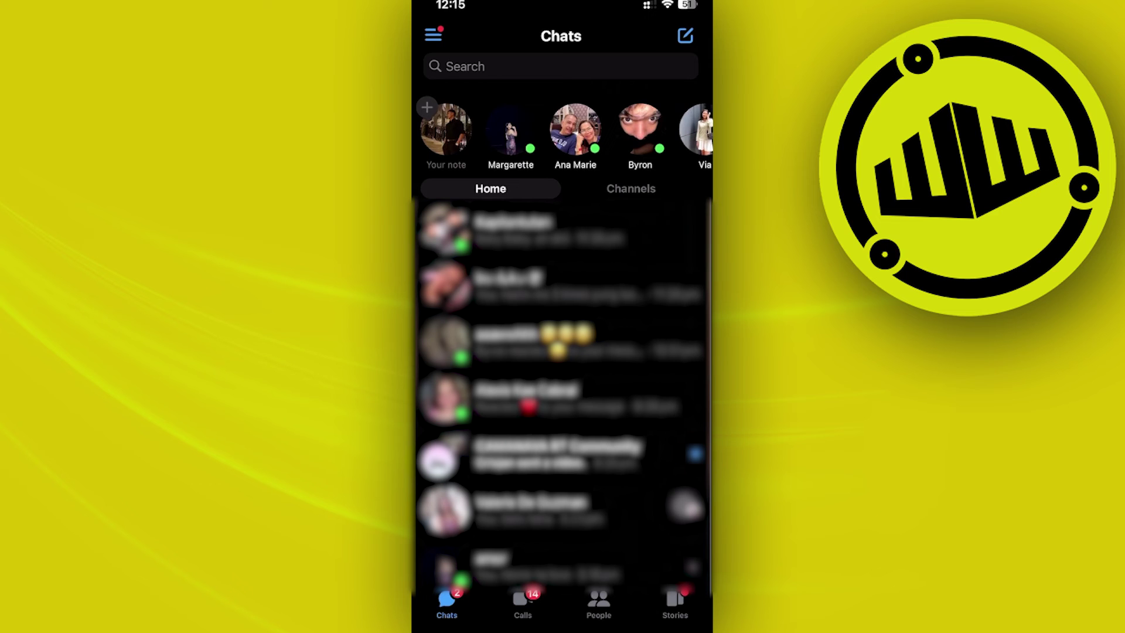
{"action": "scroll", "coordinate": [561, 352], "scroll_direction": "down", "scroll_amount": 2}
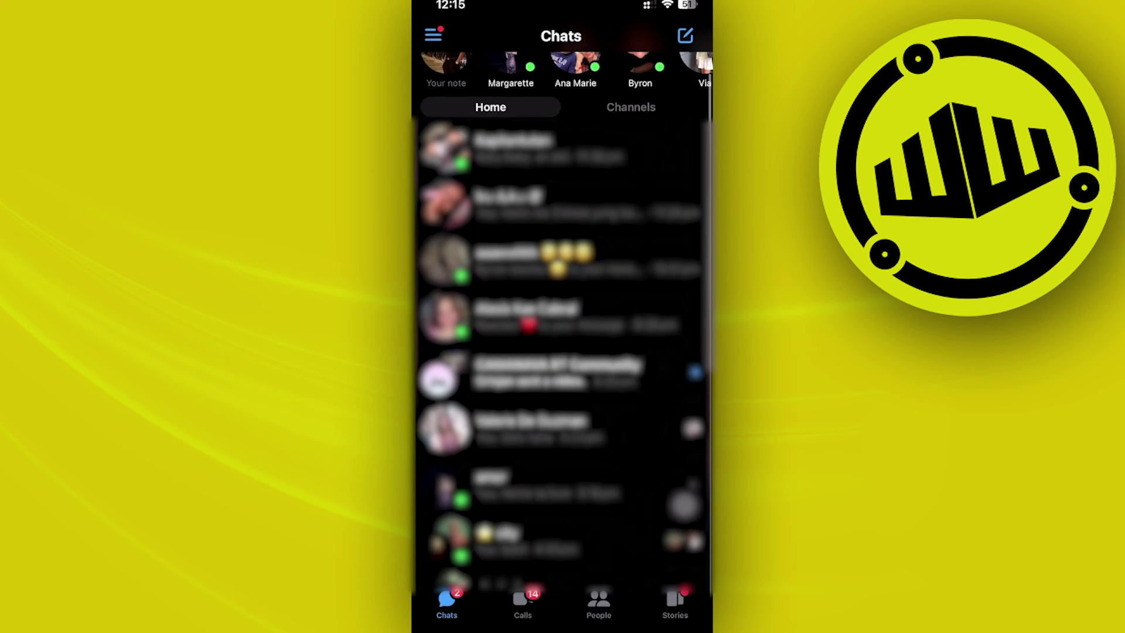